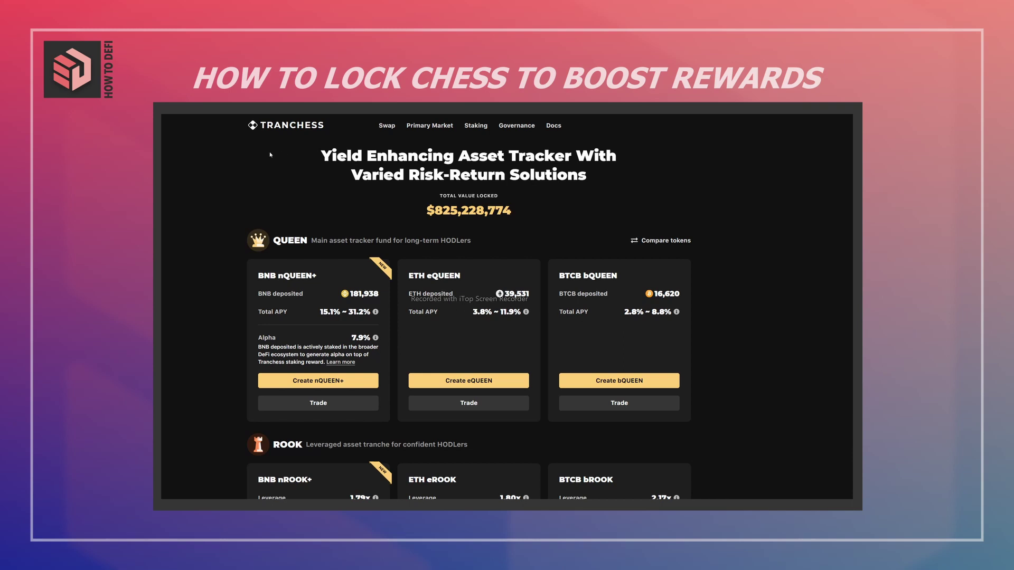
# Go to the Staking page and scroll to the Lock CHESS panel showing 0.0 locked CHESS
pyautogui.click(480, 127)
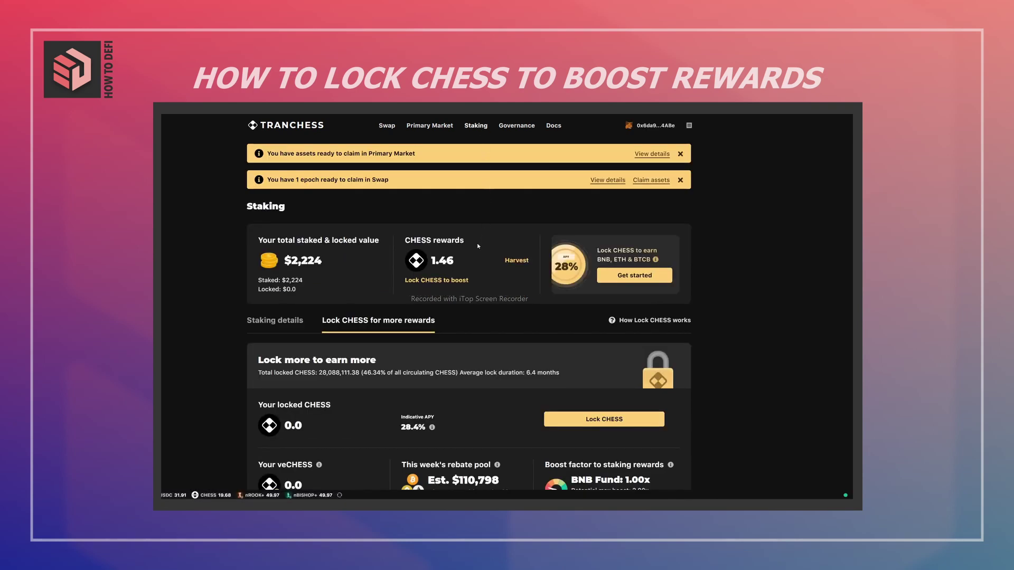
pyautogui.scroll(-1, 475, 244)
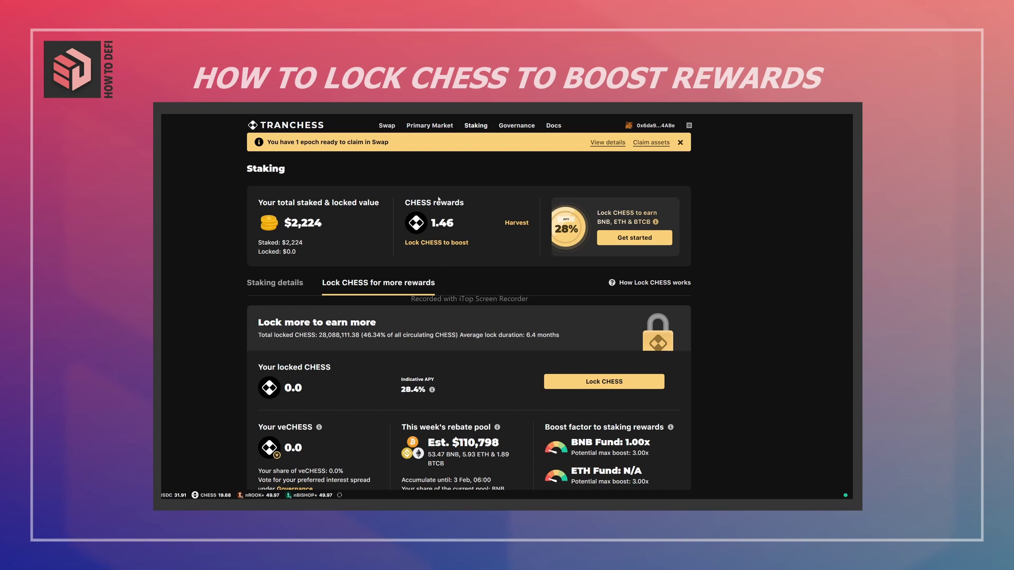
pyautogui.scroll(-2, 448, 282)
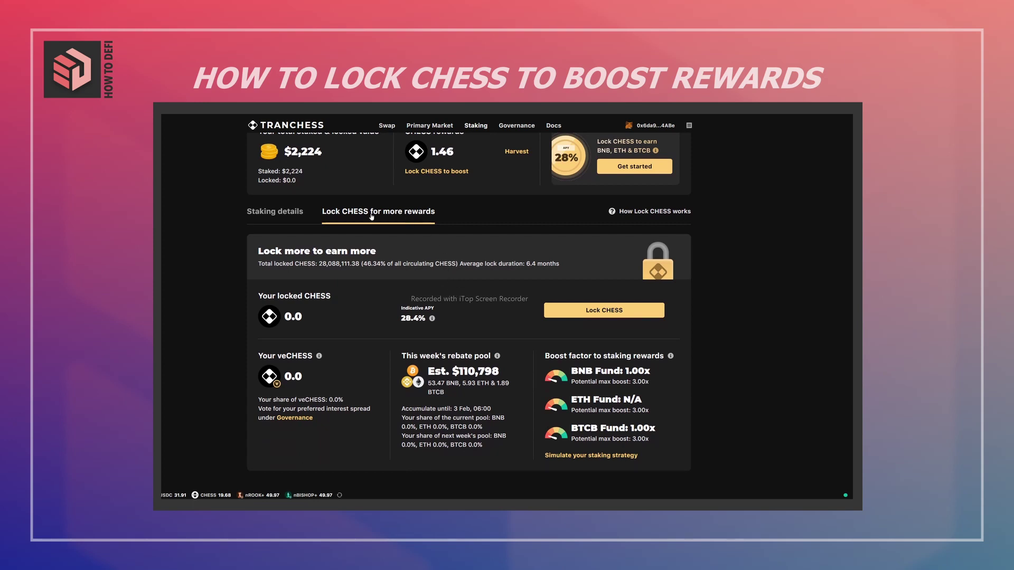
pyautogui.click(285, 212)
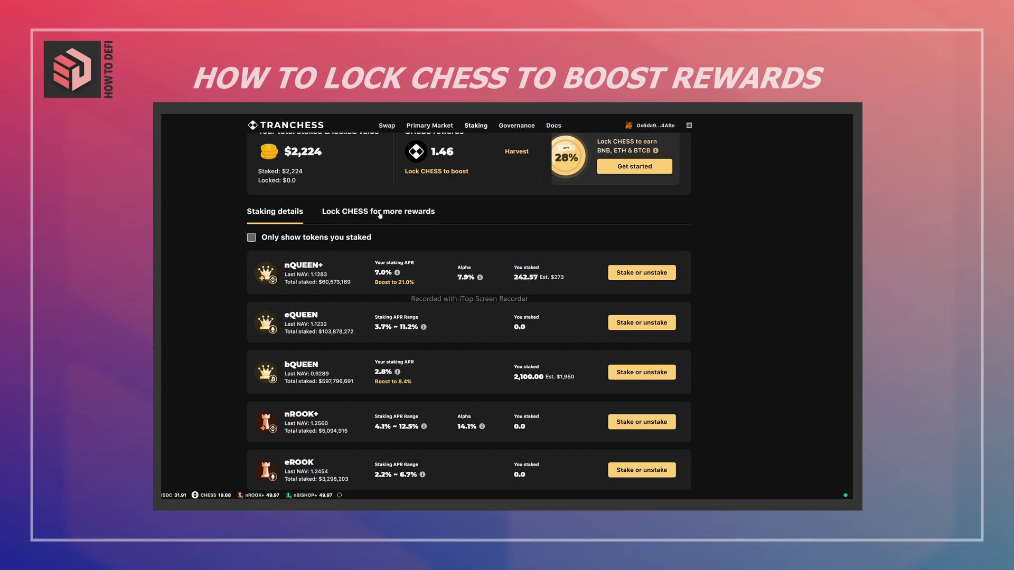
pyautogui.click(407, 215)
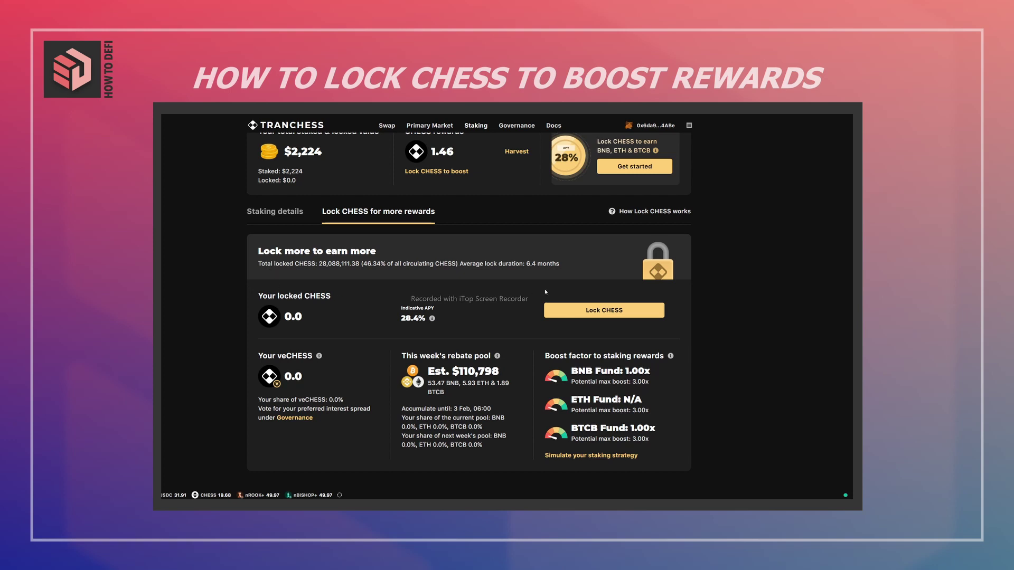
# Start a CHESS lock with an amount of 15 CHESS
pyautogui.click(576, 313)
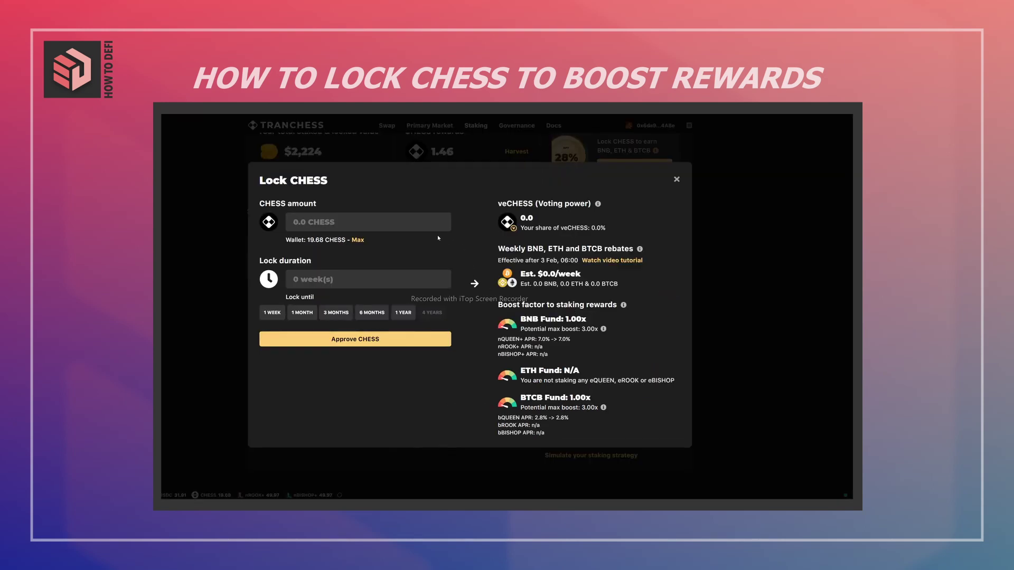
pyautogui.click(334, 222)
pyautogui.write('15')
# Compare lock durations from 1 to 51 weeks, settling on 51 weeks for 3.69 veCHESS
pyautogui.click(272, 312)
pyautogui.click(299, 314)
pyautogui.click(337, 315)
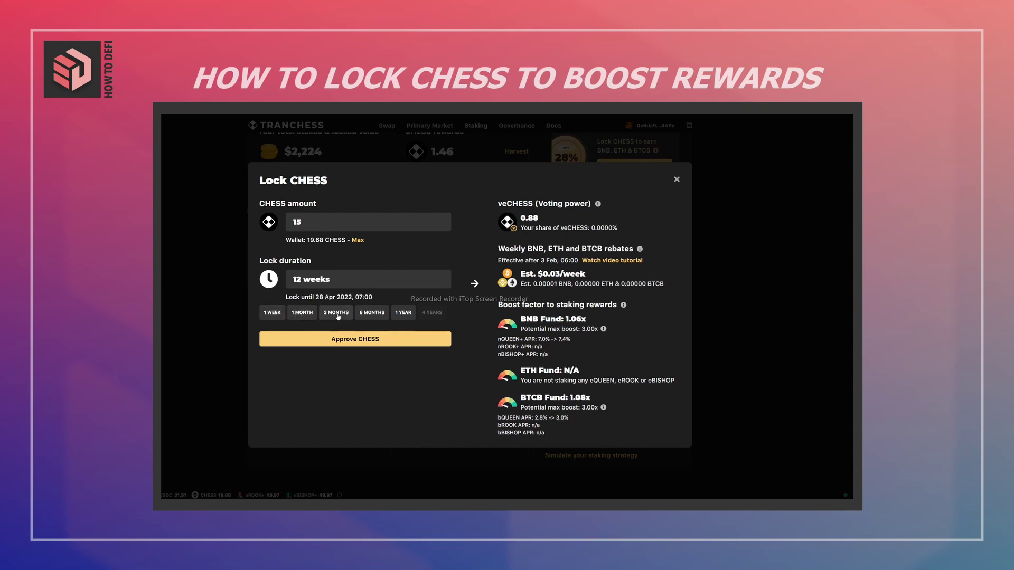
pyautogui.click(376, 315)
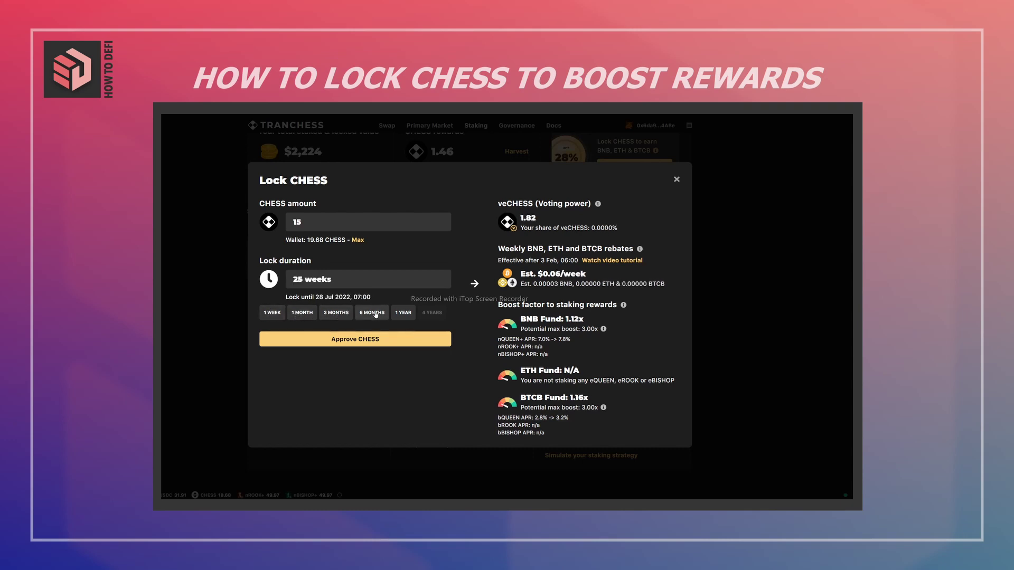
pyautogui.click(405, 314)
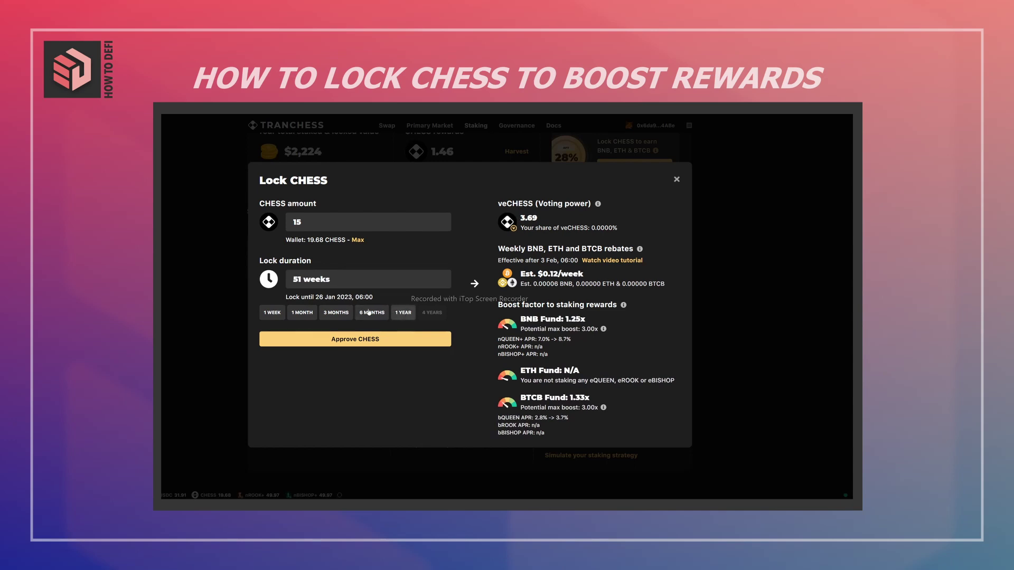
pyautogui.click(272, 314)
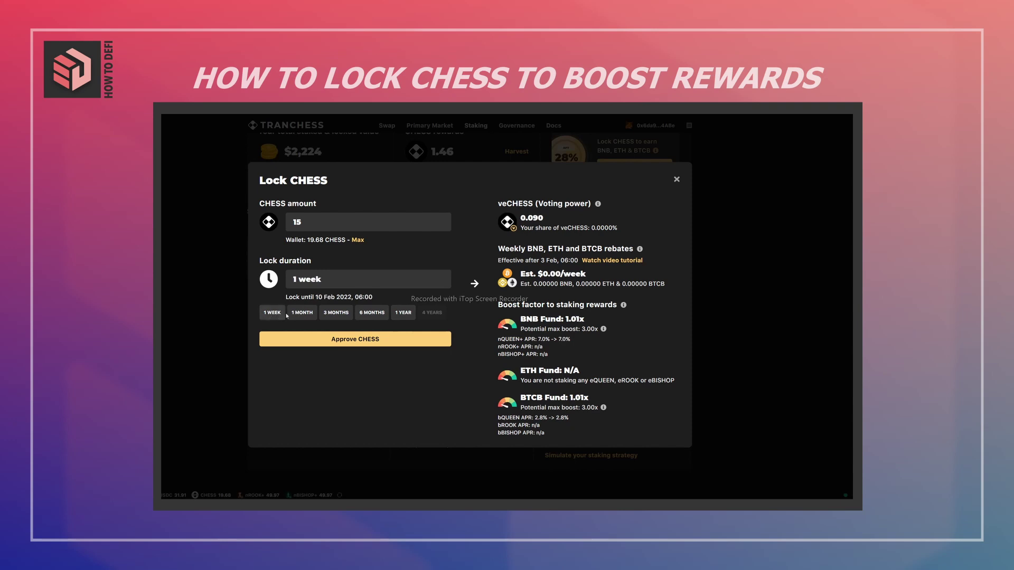
pyautogui.click(396, 315)
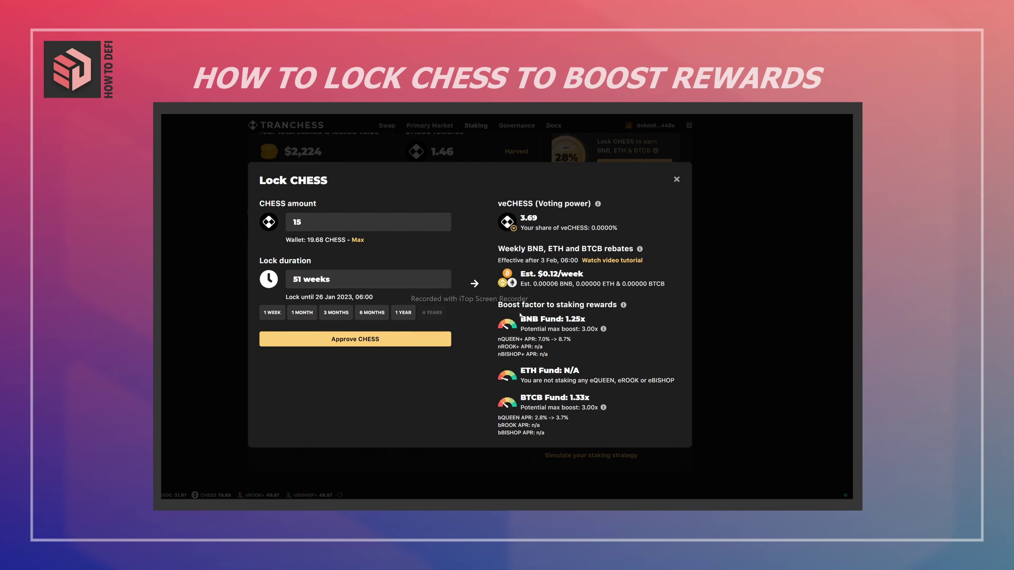
pyautogui.click(271, 316)
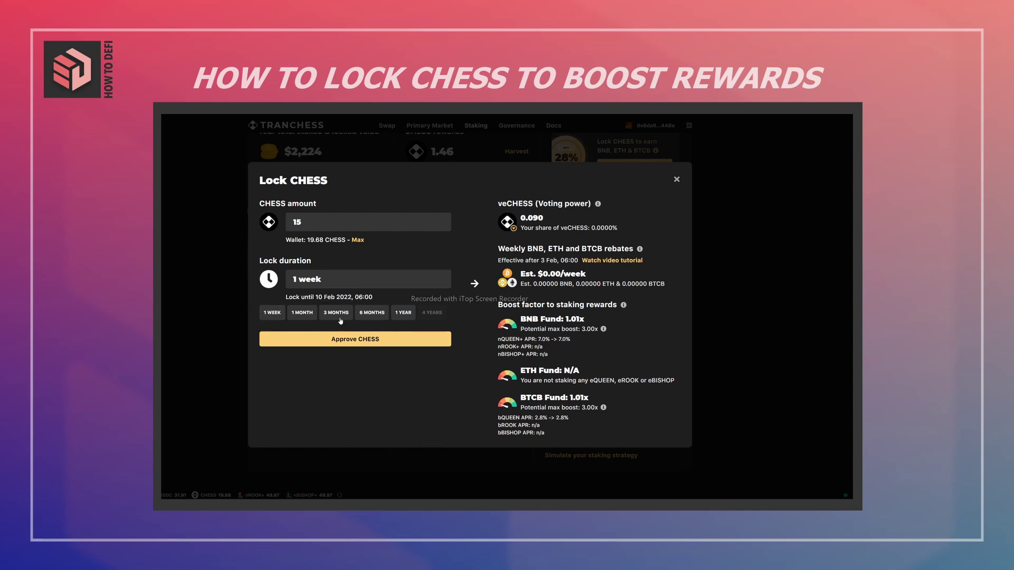
pyautogui.click(406, 316)
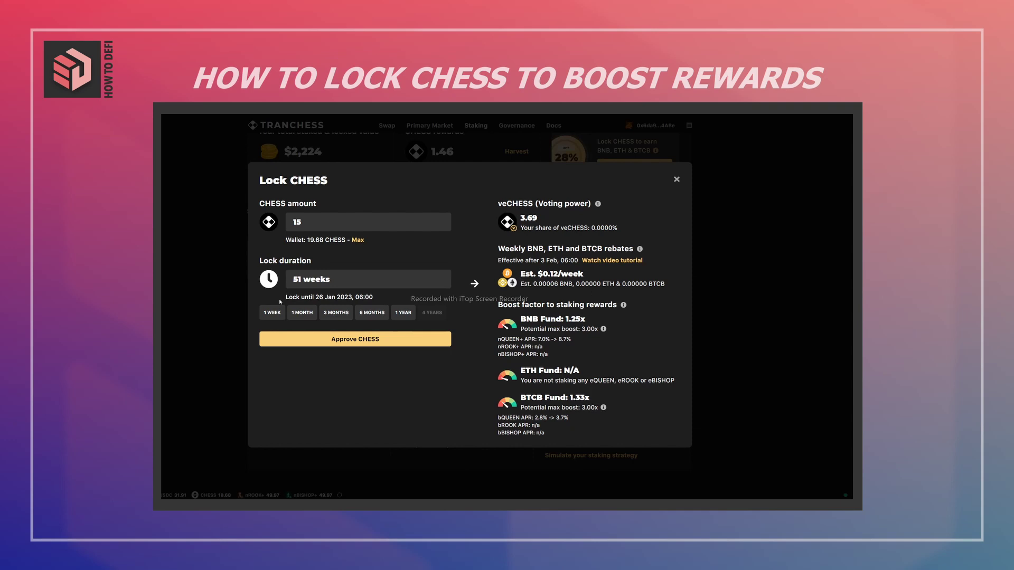
pyautogui.click(273, 313)
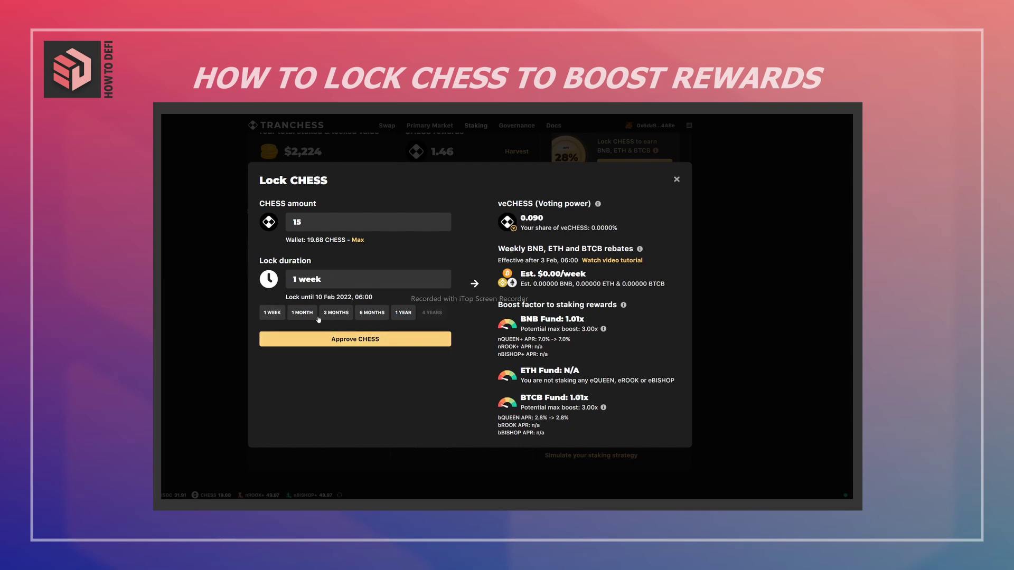
pyautogui.click(403, 313)
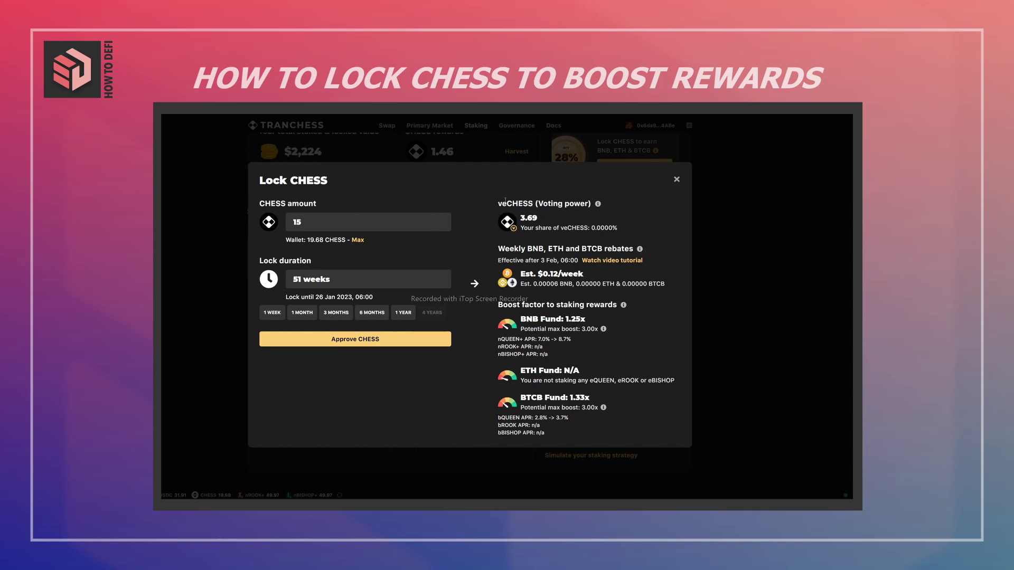
# Close the Lock CHESS window and open the staking strategy simulator separately
pyautogui.click(676, 180)
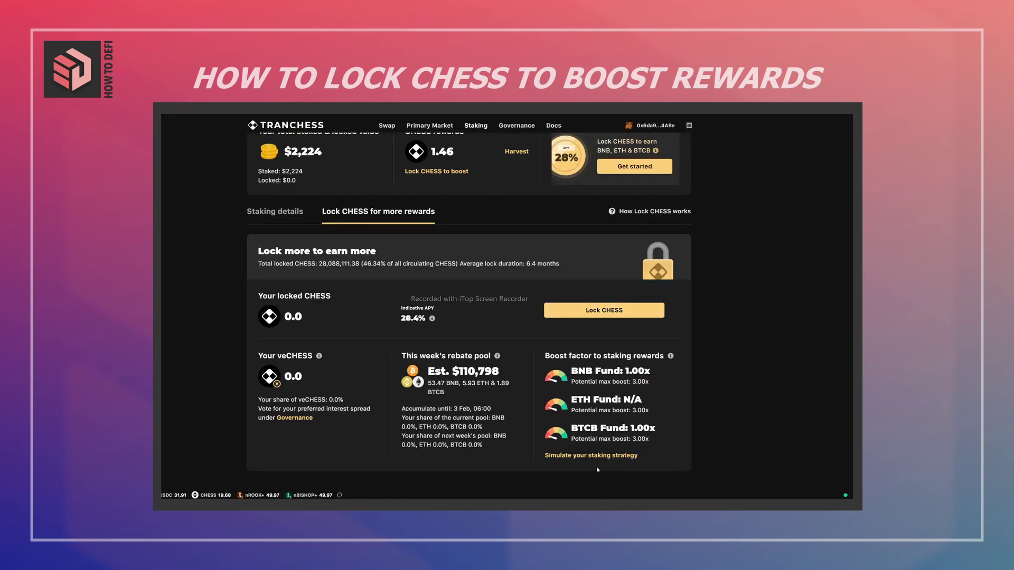
pyautogui.rightClick(569, 458)
pyautogui.click(602, 365)
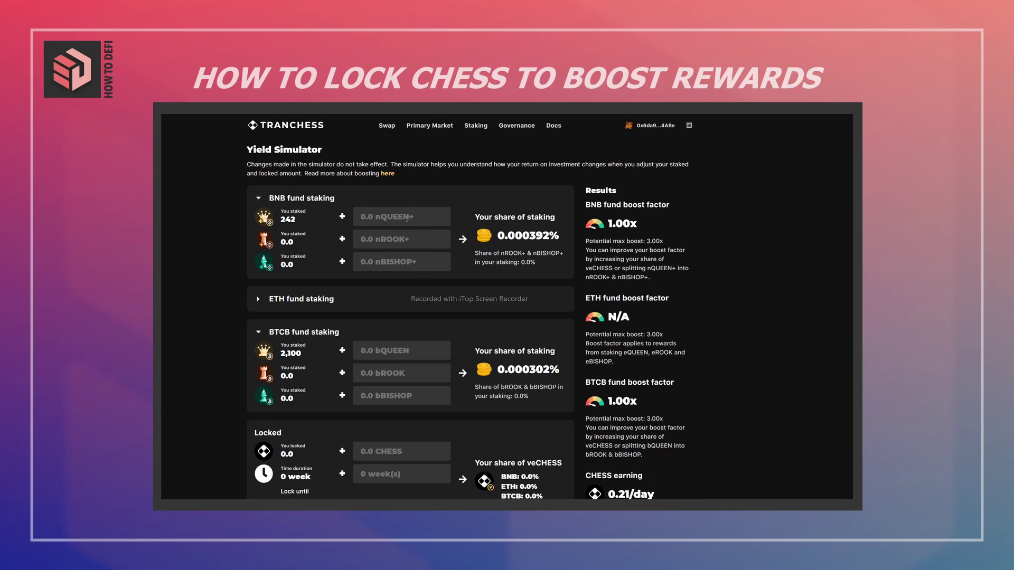
# Enter 242, 50 nROOK+ and 10 nBISHOP+ in the BNB fund staking simulation
pyautogui.write('242')
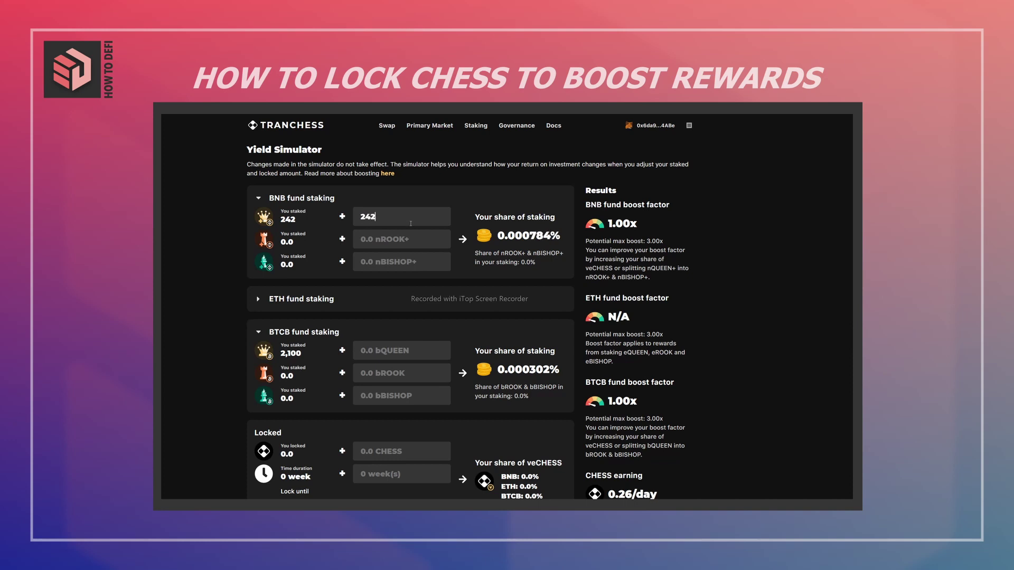
pyautogui.click(383, 242)
pyautogui.write('50')
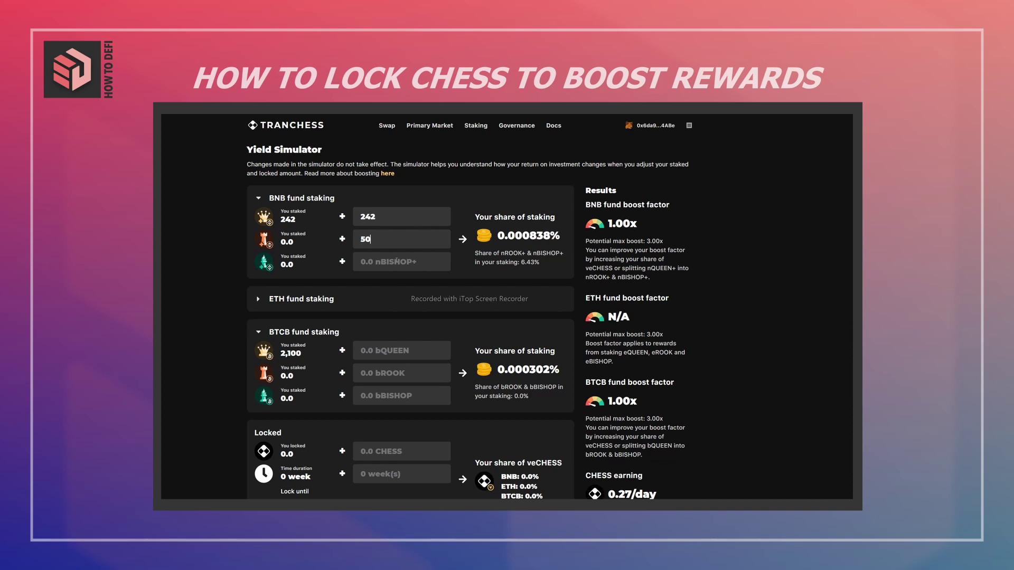
pyautogui.write('10')
pyautogui.scroll(-3, 526, 270)
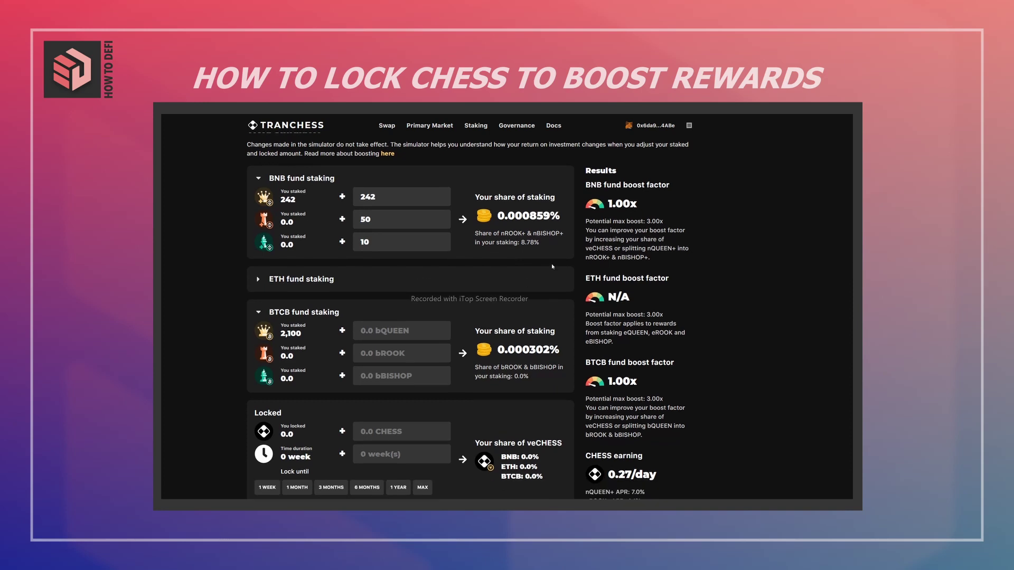
pyautogui.scroll(3, 614, 241)
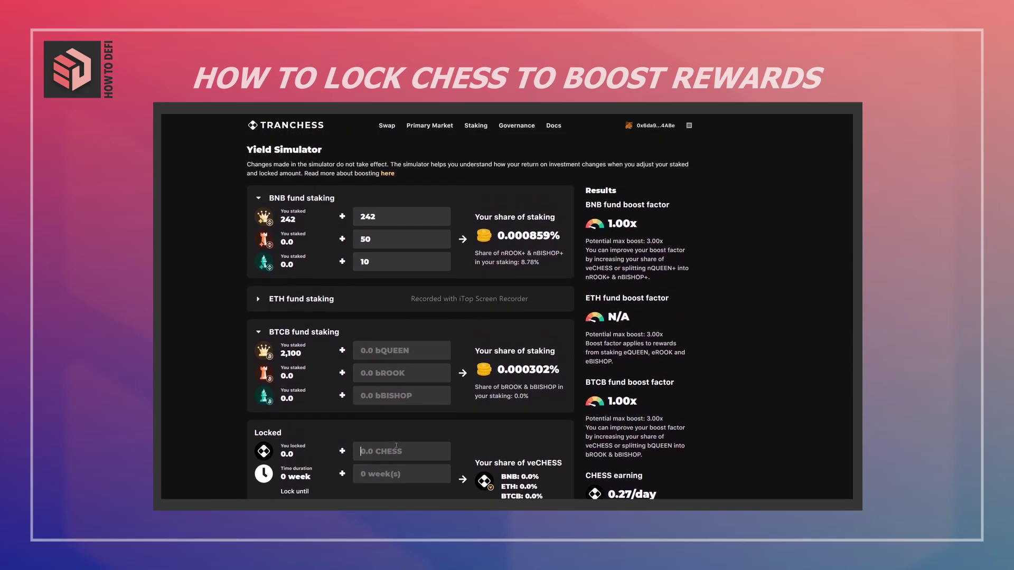
# Enter 10 as the simulated locked CHESS amount
pyautogui.write('10')
pyautogui.scroll(-2, 398, 438)
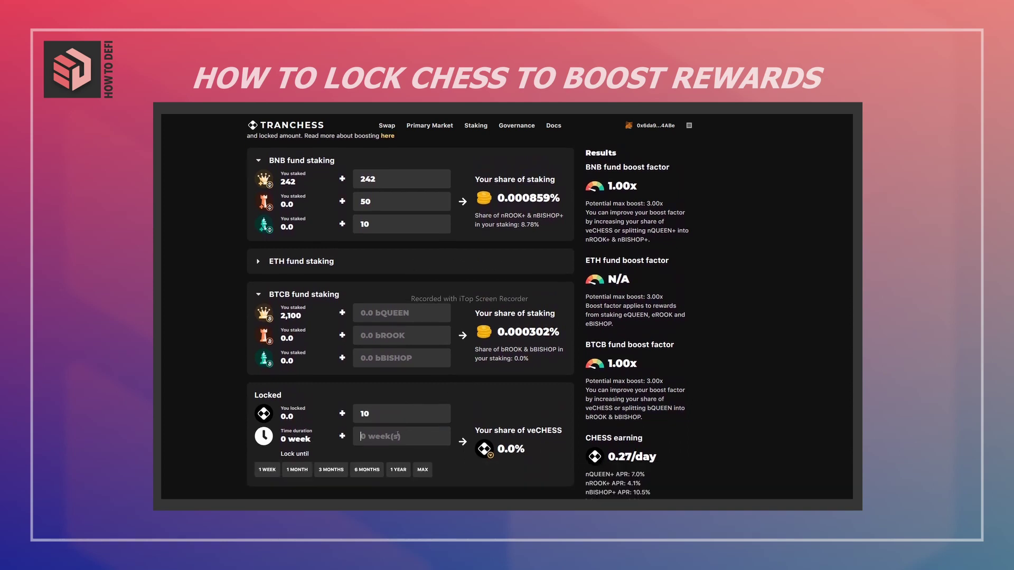
pyautogui.click(398, 436)
pyautogui.write('10')
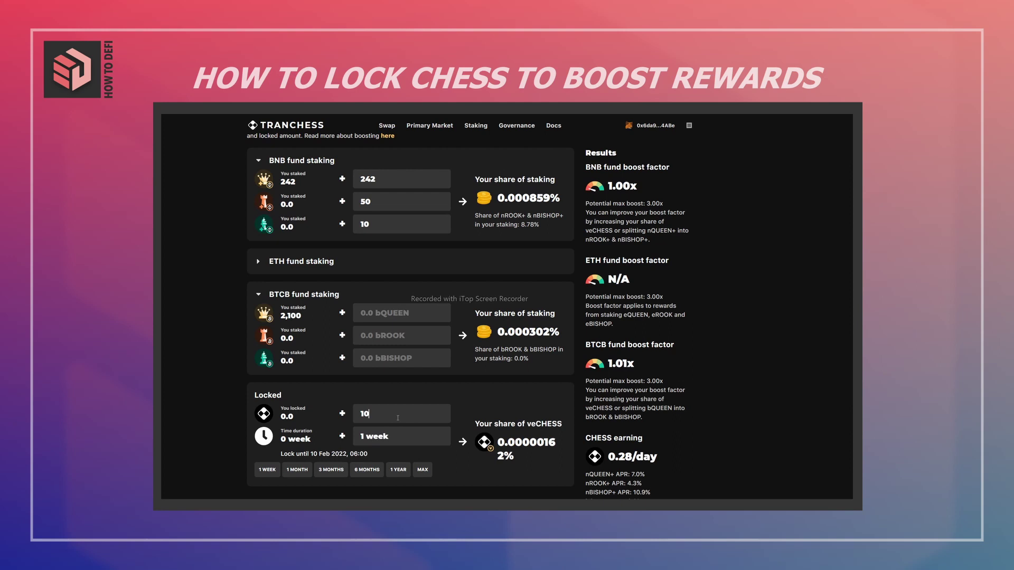
pyautogui.write('1111')
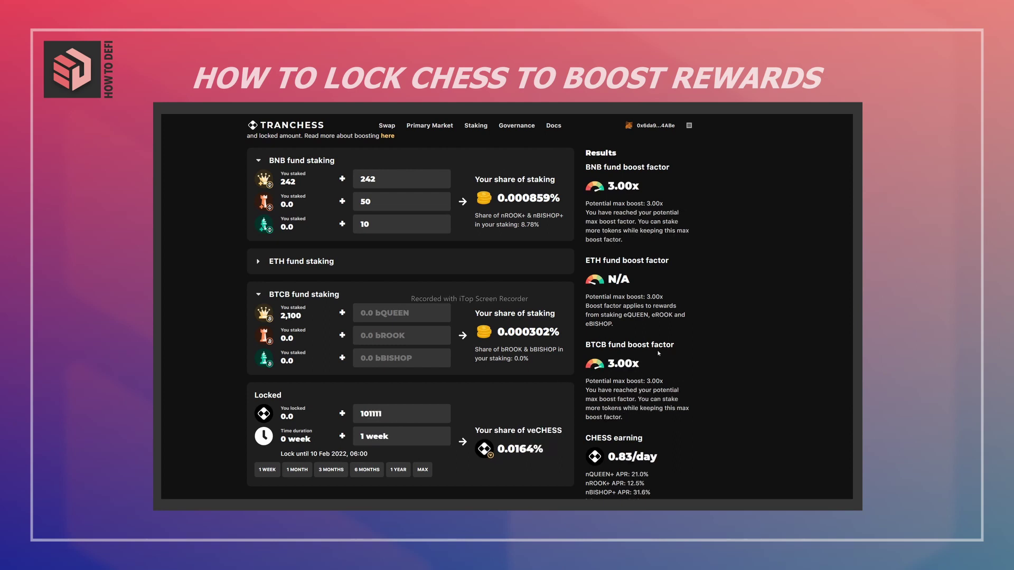
pyautogui.press('BackSpace')
pyautogui.press('BackSpace')
pyautogui.press('BackSpace')
pyautogui.press('BackSpace')
# Set the simulated lock duration to 50 weeks, giving 1.15x and 1.21x boosts
pyautogui.doubleClick(362, 436)
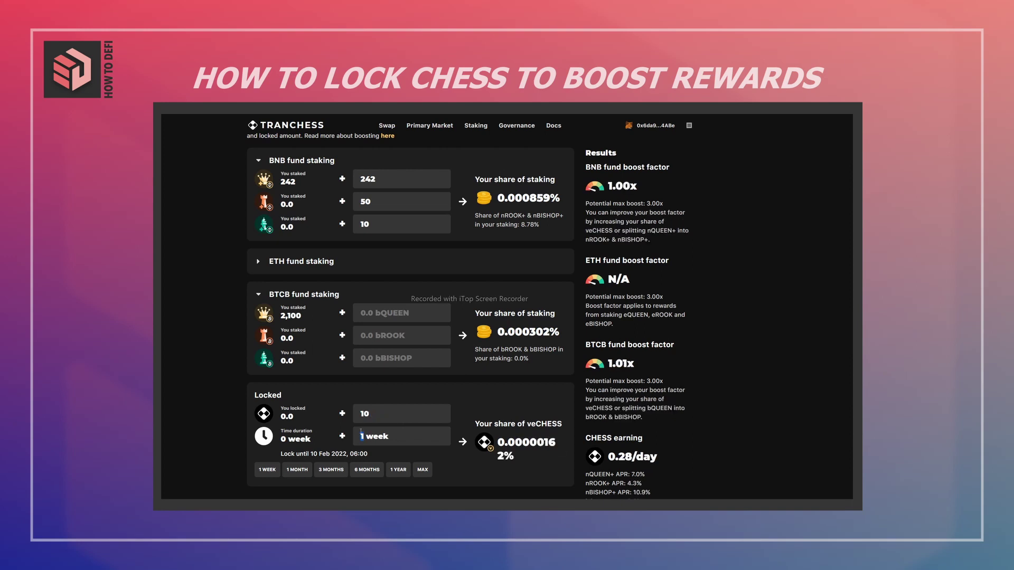
pyautogui.write('50')
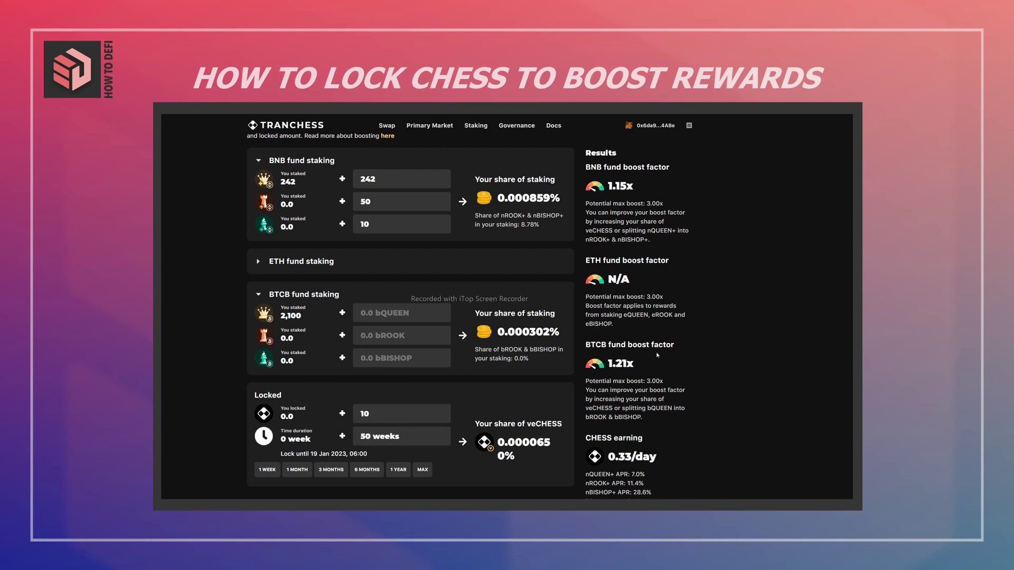
pyautogui.scroll(-1, 620, 401)
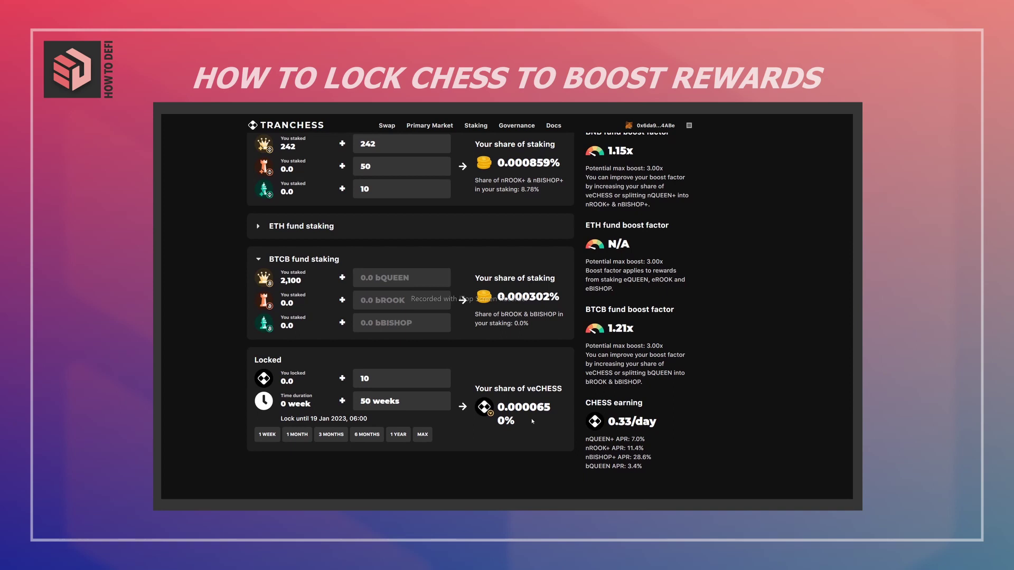
pyautogui.scroll(2, 461, 396)
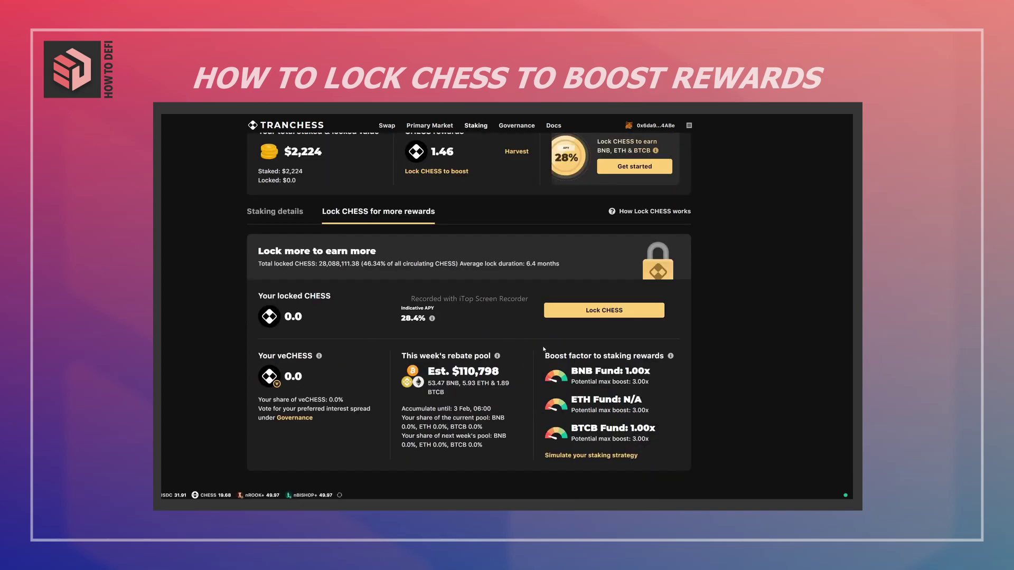
# Set up a 1-week lock of 15 CHESS and approve CHESS spending in the wallet
pyautogui.click(573, 316)
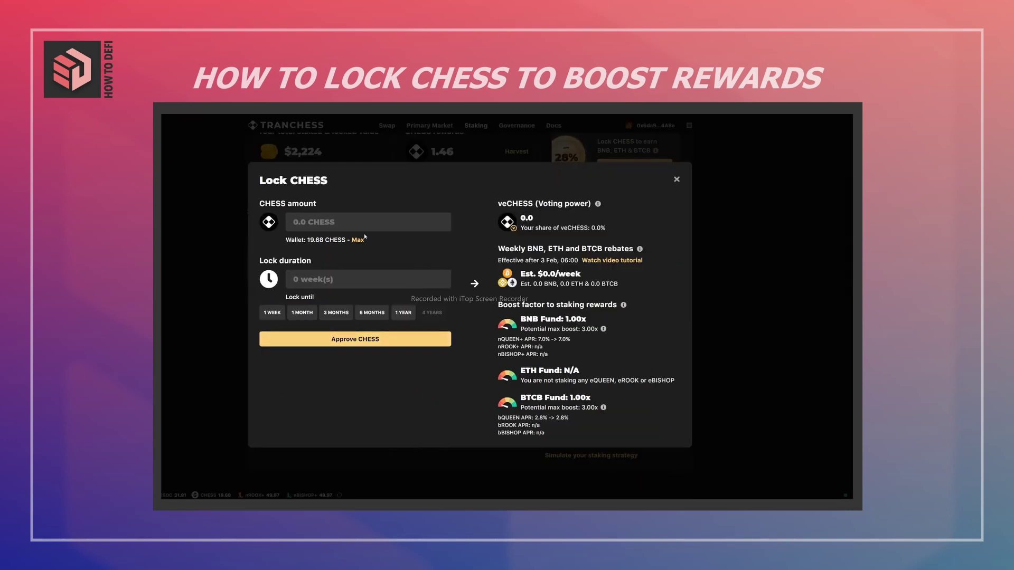
pyautogui.click(352, 222)
pyautogui.write('15')
pyautogui.click(272, 313)
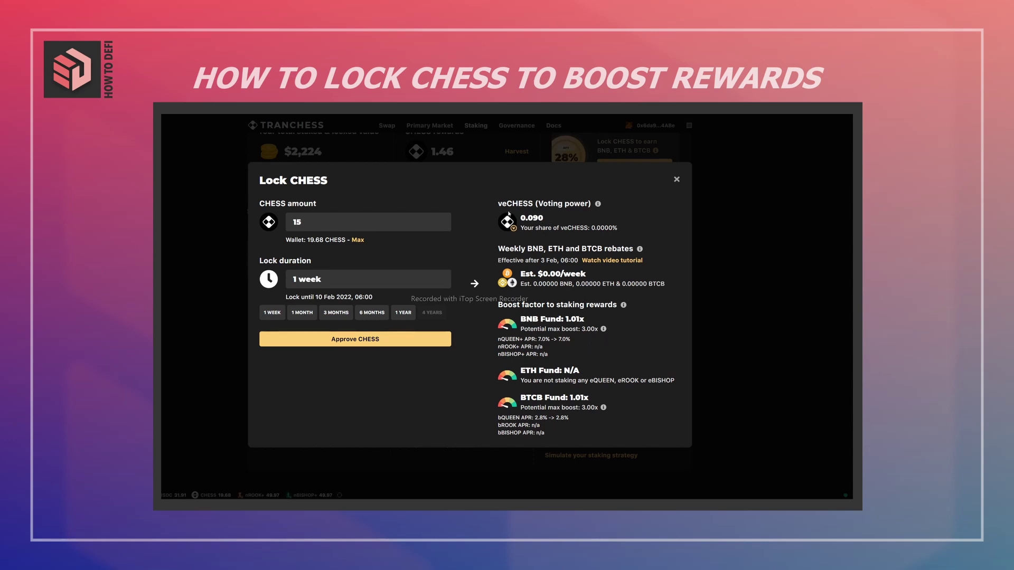
pyautogui.click(357, 346)
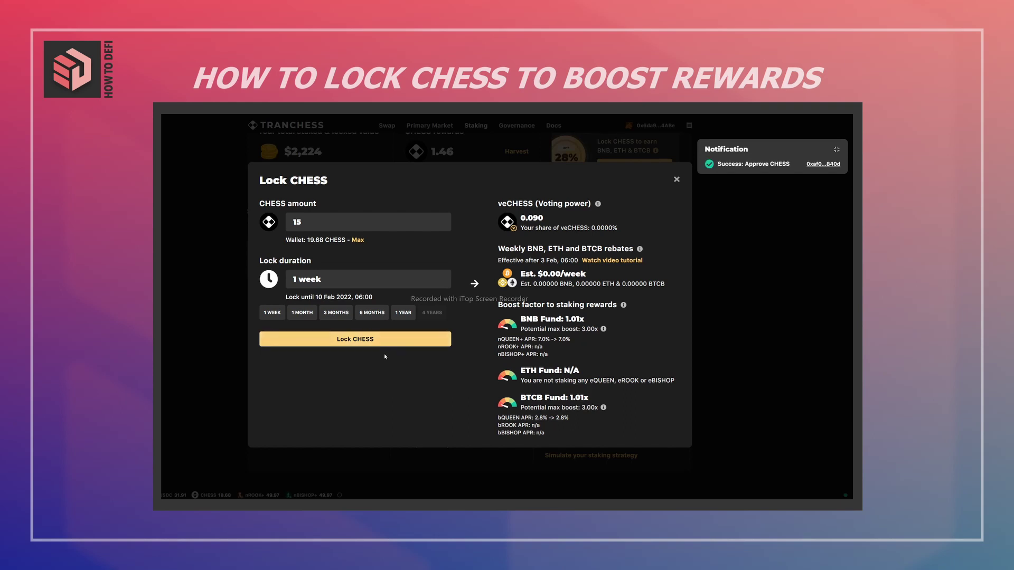
# Lock the 15 CHESS, accepting the lock period and confirming the transaction in MetaMask
pyautogui.click(354, 343)
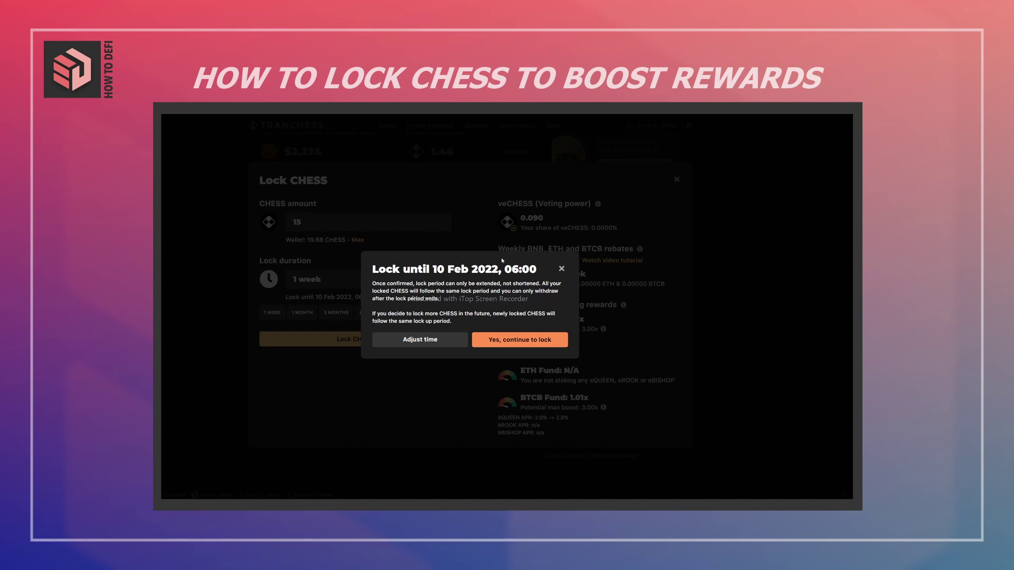
pyautogui.click(505, 343)
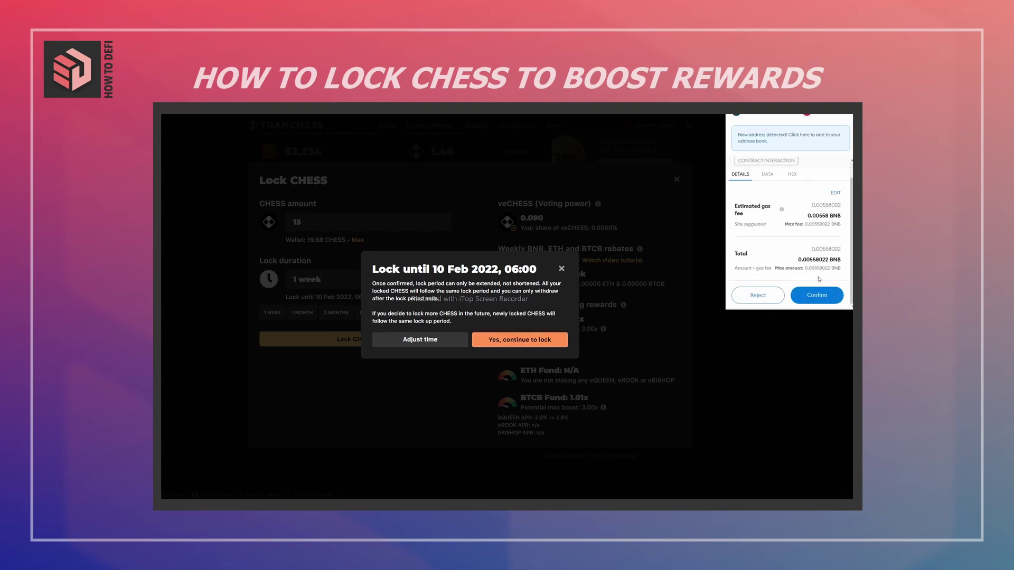
pyautogui.click(817, 295)
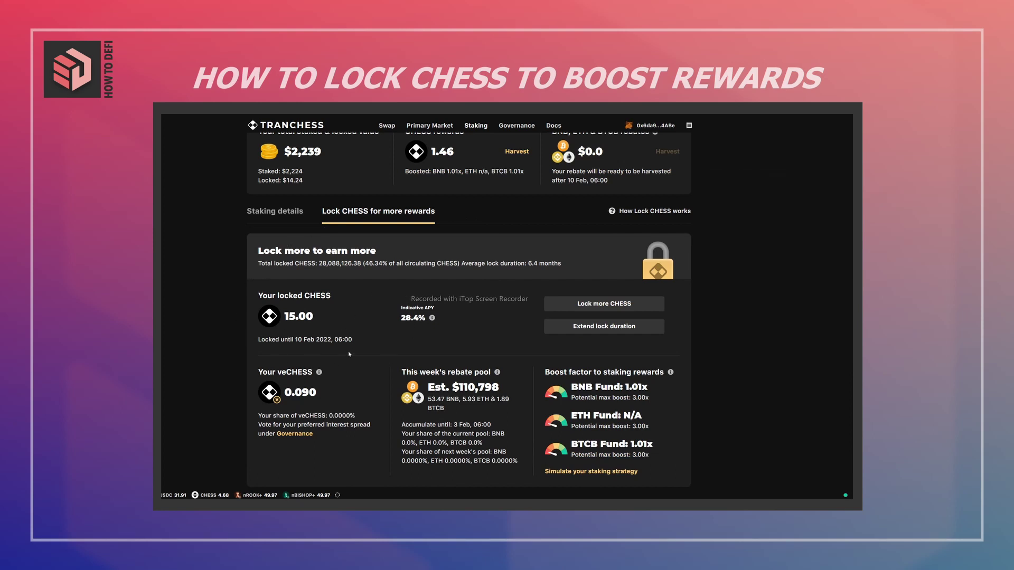
pyautogui.moveTo(319, 371)
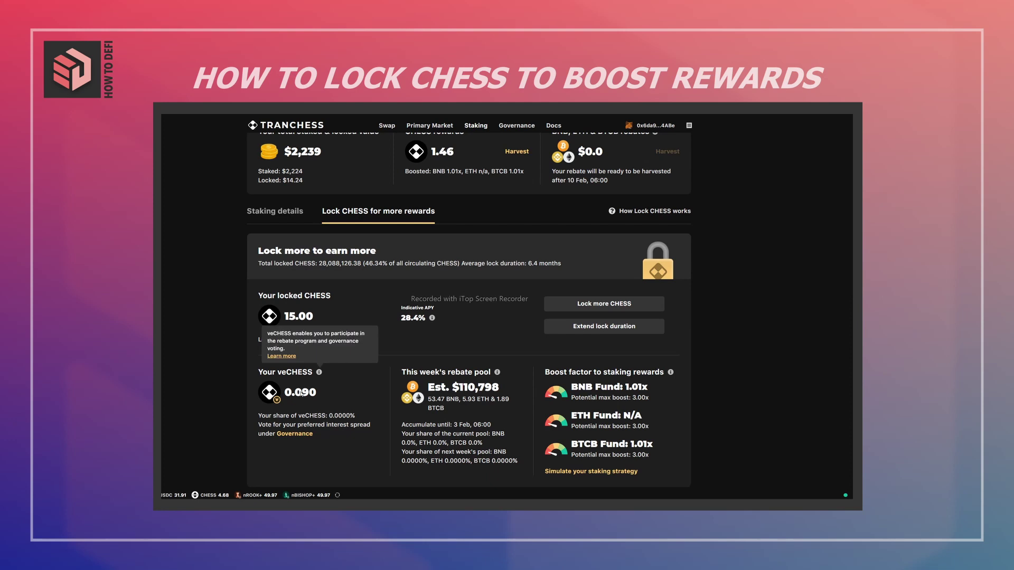